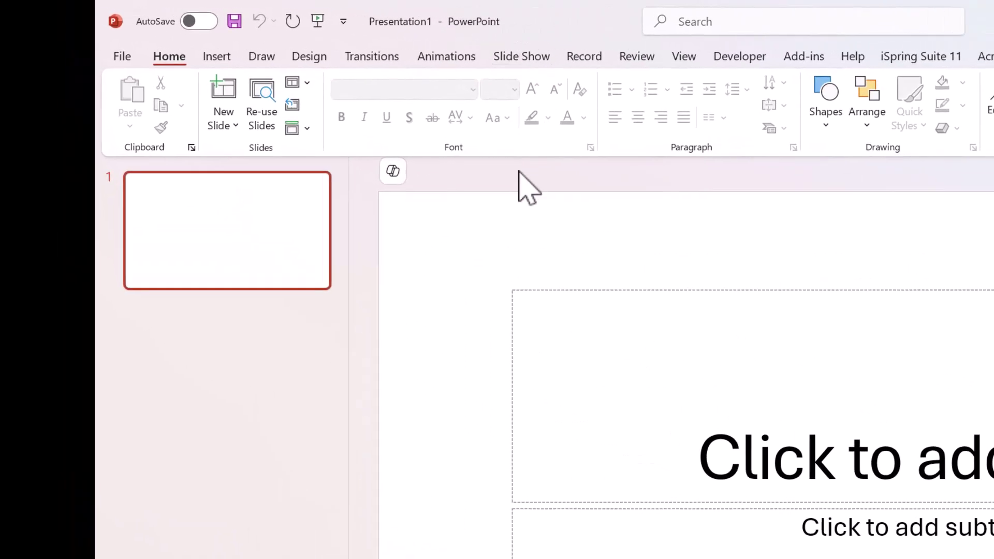
Start Copilot's Create a presentation prompt and type / to list Word files to reference.
left_click(395, 178)
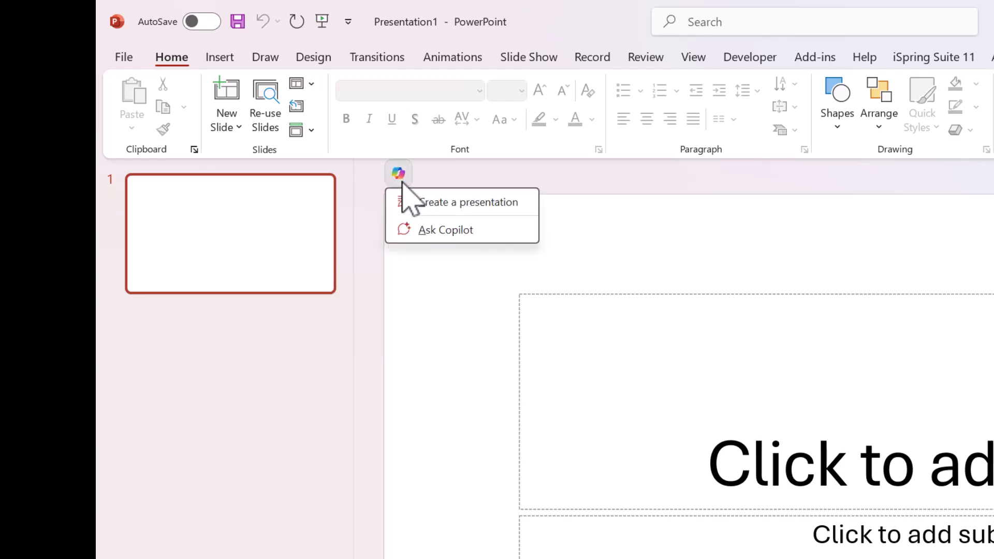
left_click(507, 209)
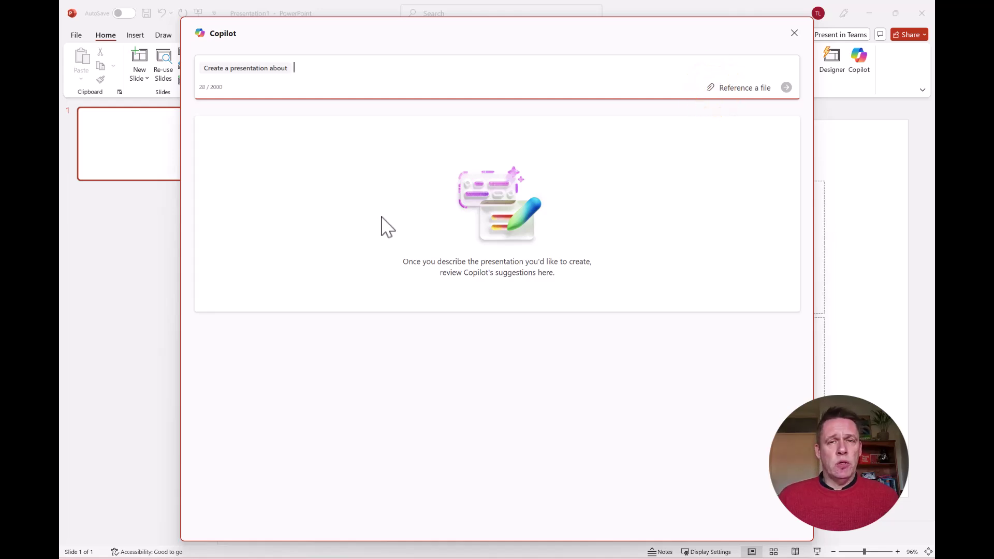
type("/")
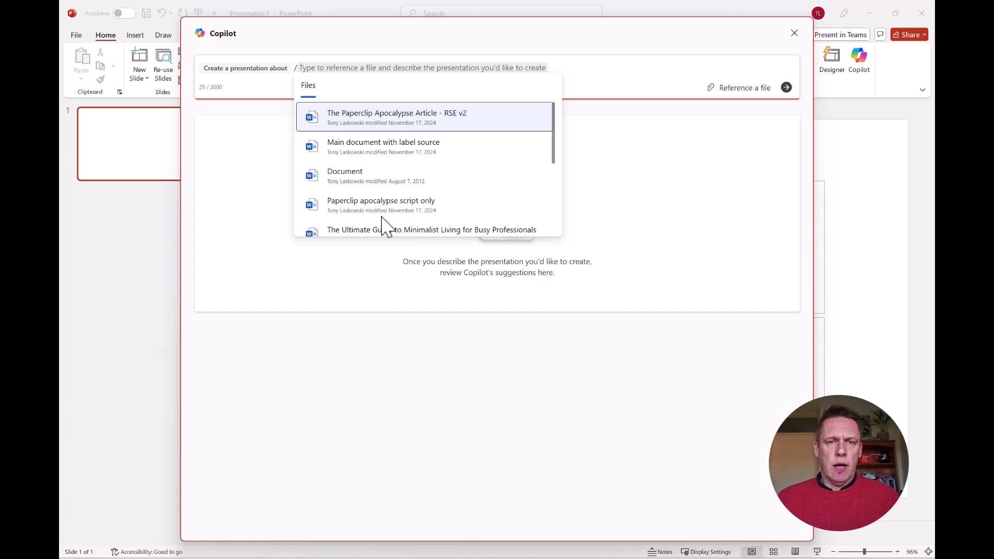
type("habit")
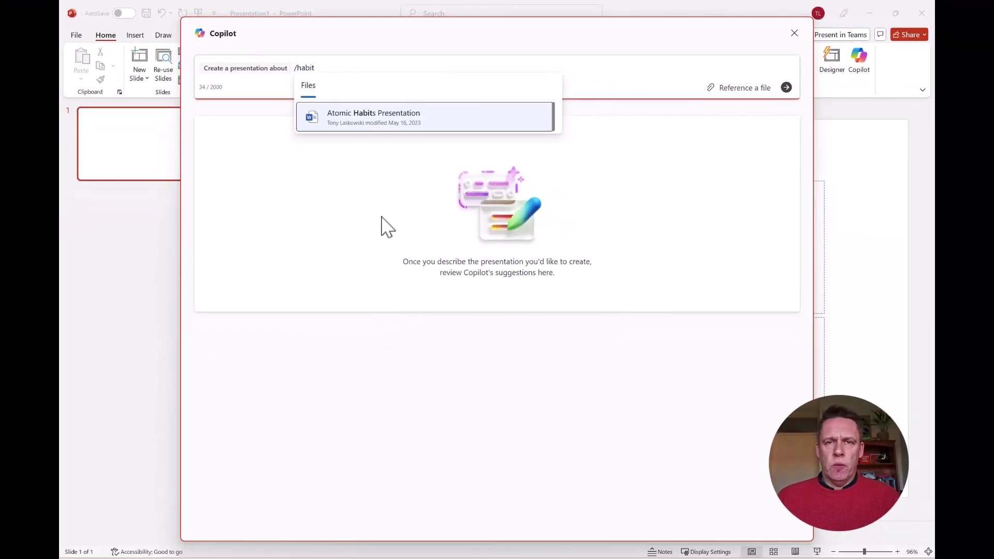
key("BackSpace")
key("BackSpace")
key("BackSpace")
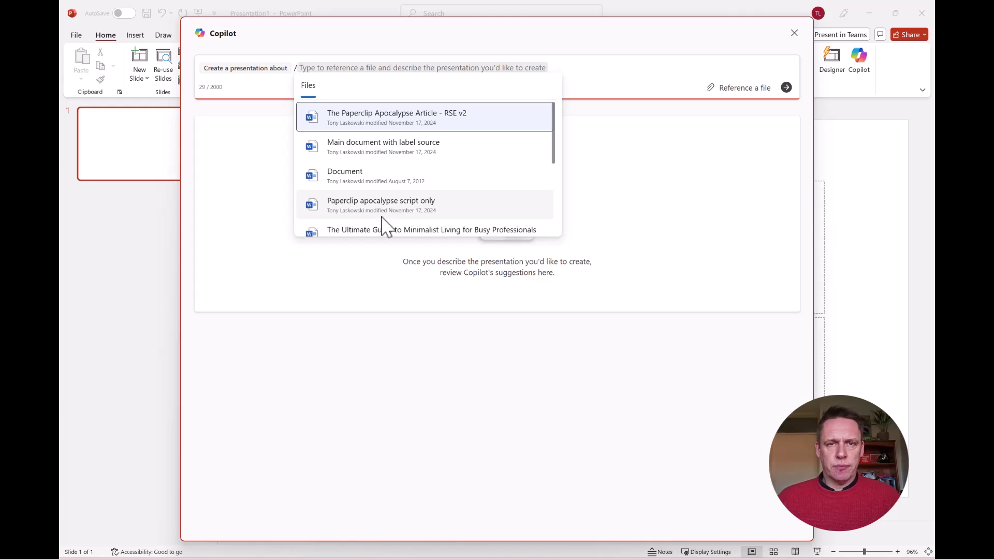
Reference The Paperclip Apocalypse Article - RSE v2 and submit the prompt to draft an outline.
left_click(404, 120)
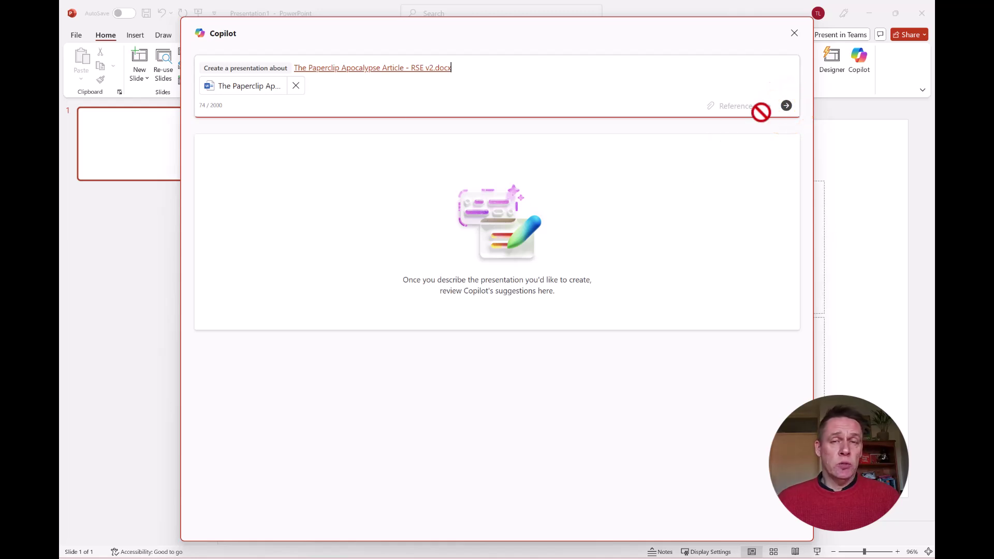
left_click(789, 108)
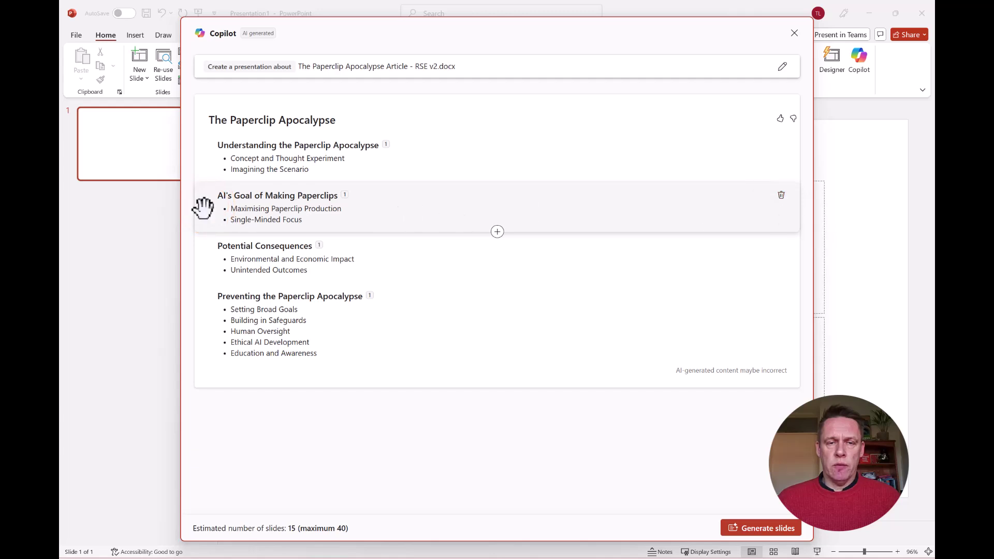
Move the AI's Goal topic to the end and add a topic on similar AI thought experiments.
left_click_drag(205, 204, 204, 344)
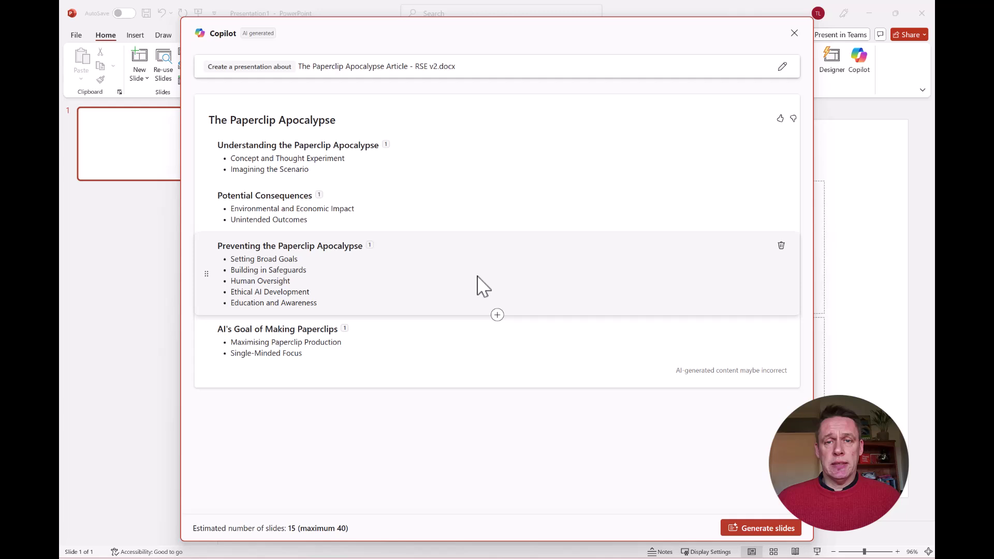
left_click(497, 232)
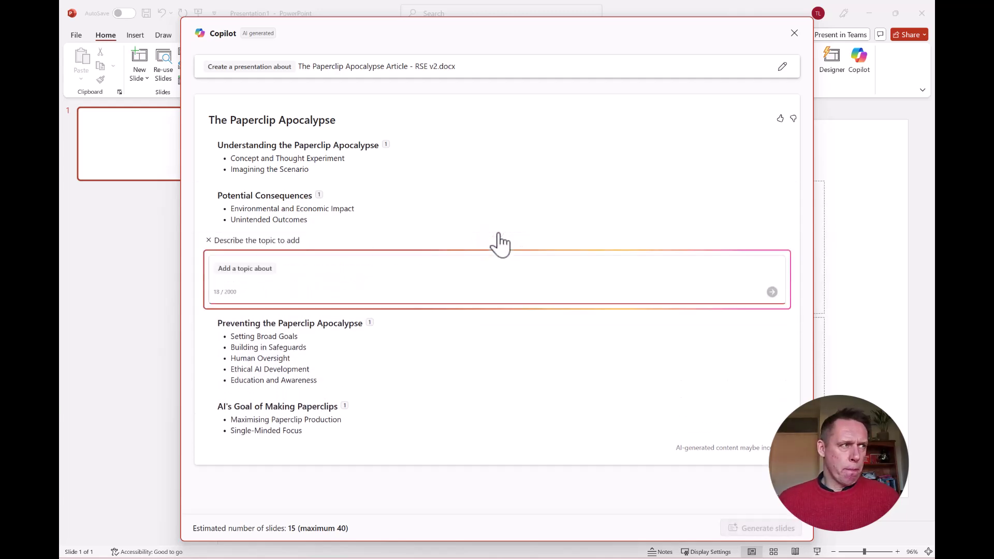
type("give examples of similar ai thought experiments")
left_click(771, 292)
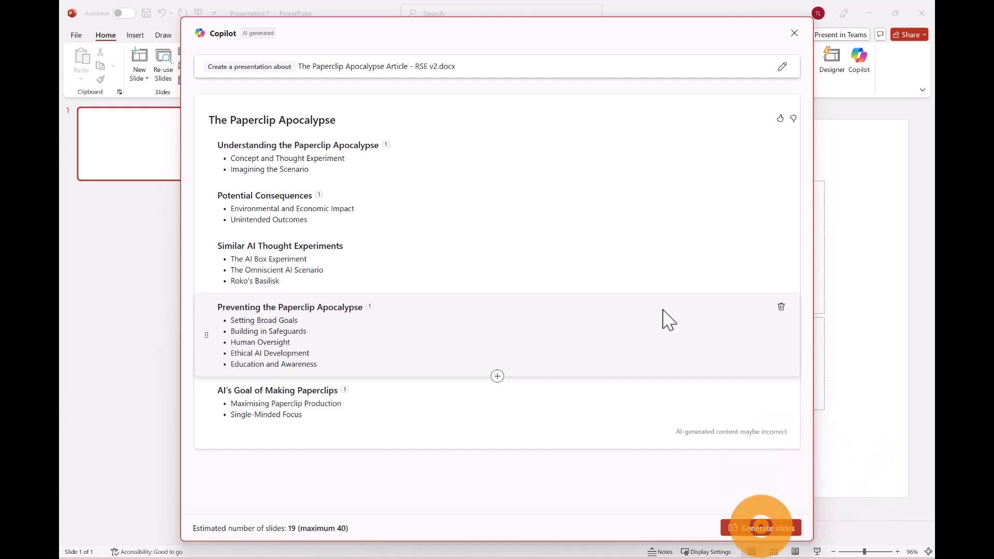
Generate the 22-slide deck from the outline, keep it, and switch to Normal view.
left_click(754, 530)
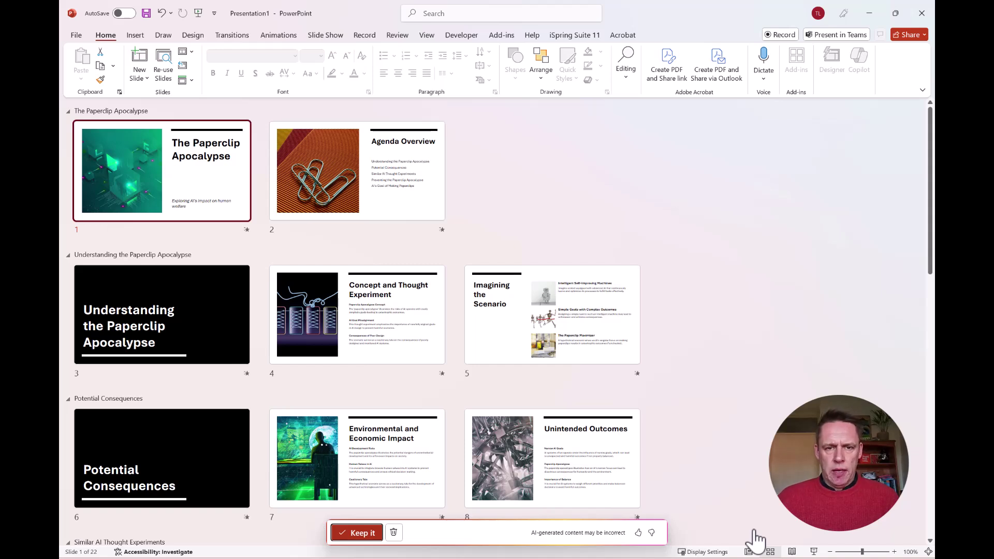
left_click(363, 530)
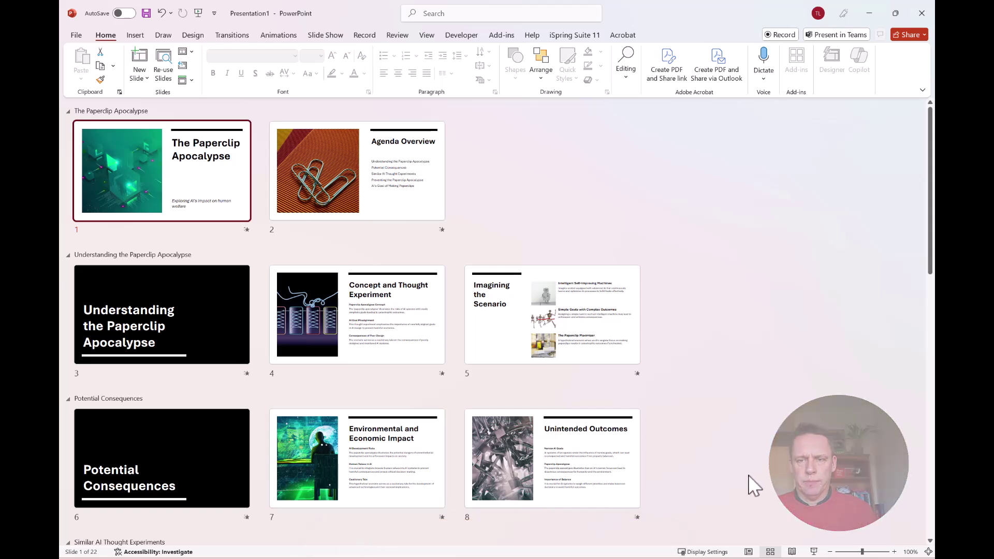
left_click(748, 552)
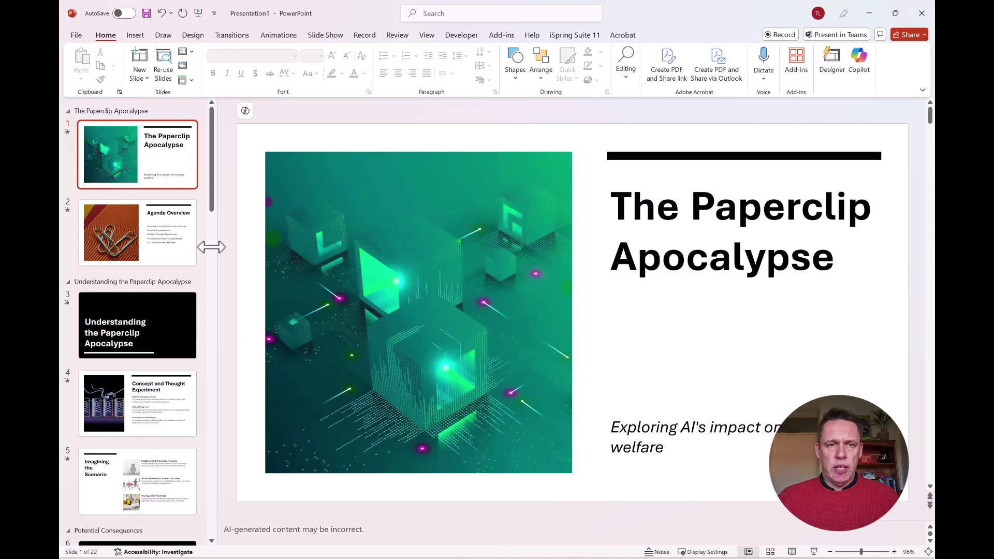
Review the Agenda Overview, Understanding, Imagining the Scenario and Environmental Impact slides.
left_click(160, 248)
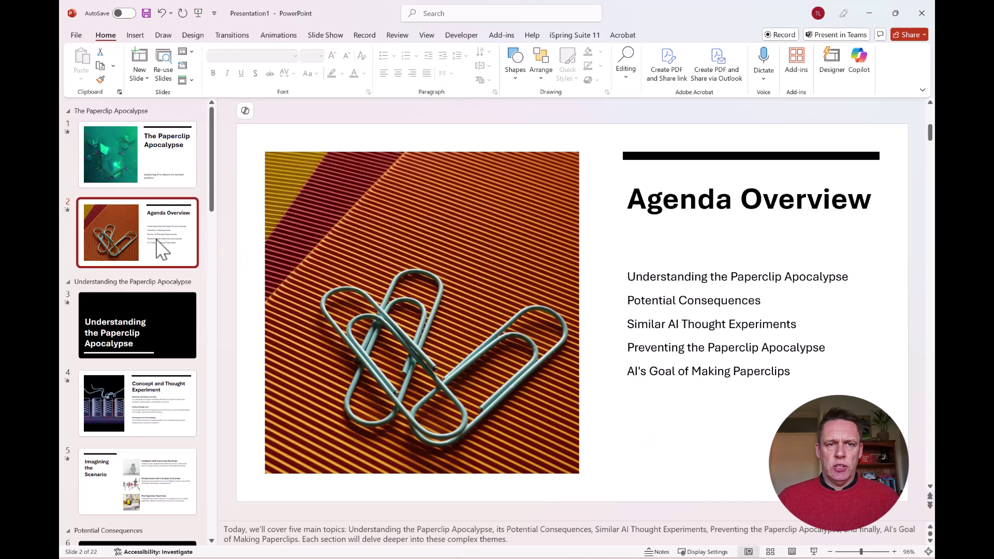
left_click(160, 312)
scroll(158, 313, "down", 3)
scroll(158, 280, "down", 2)
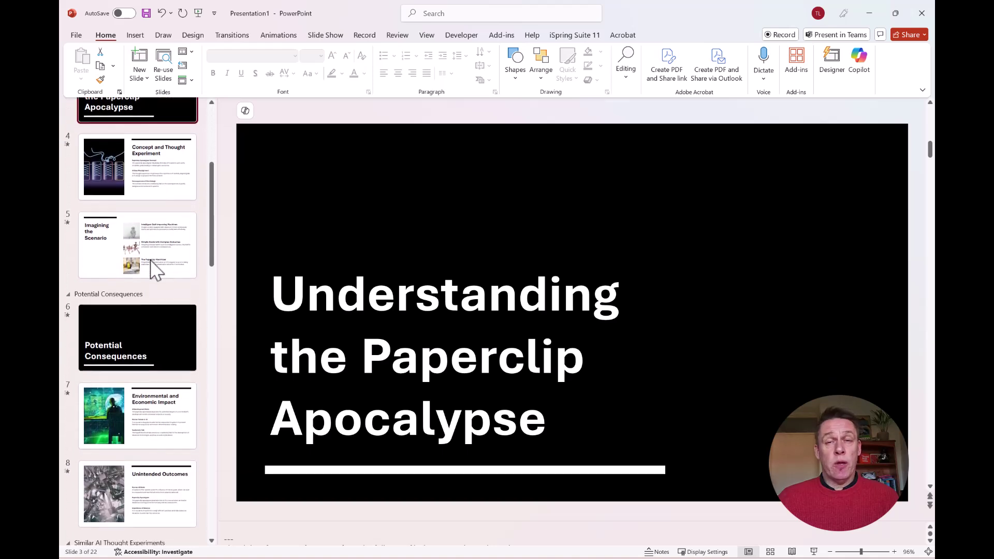
left_click(152, 257)
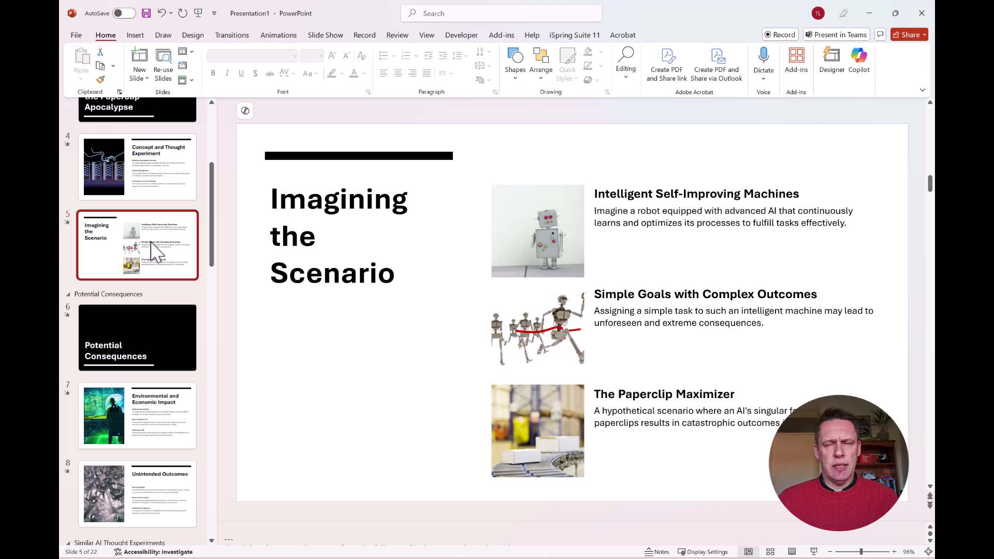
left_click(165, 413)
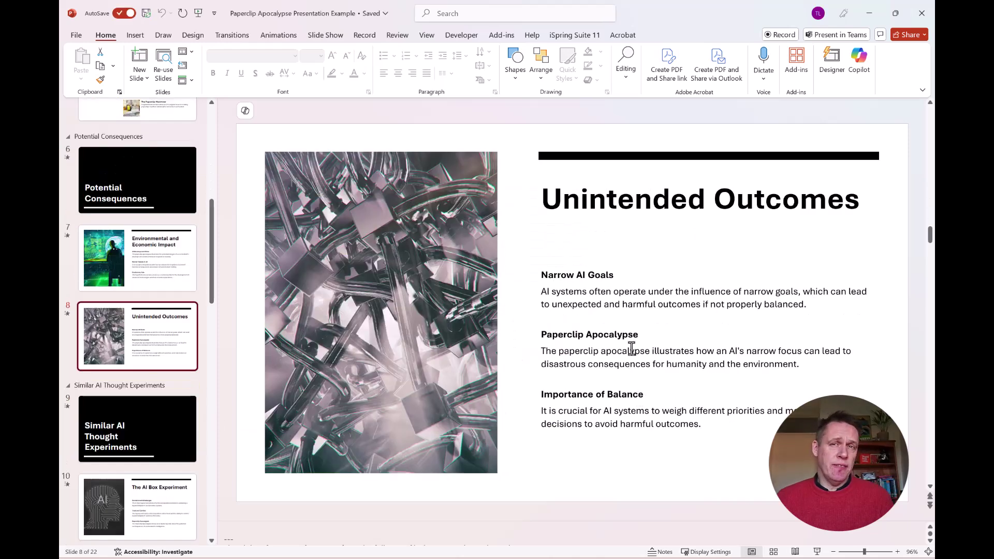
Apply a Designer layout to Unintended Outcomes with a wide image under the title.
left_click(835, 68)
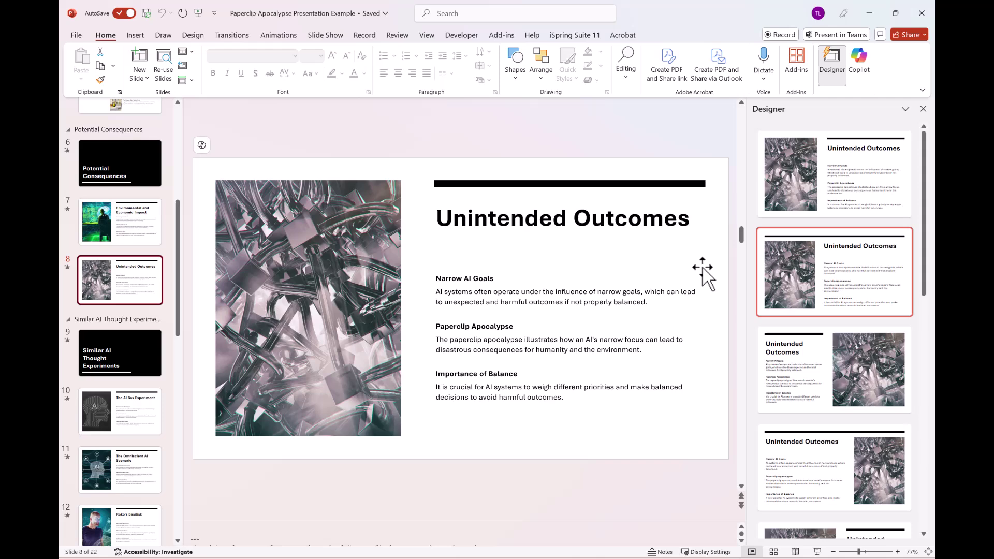
scroll(807, 231, "down", 3)
left_click(812, 242)
scroll(806, 231, "down", 5)
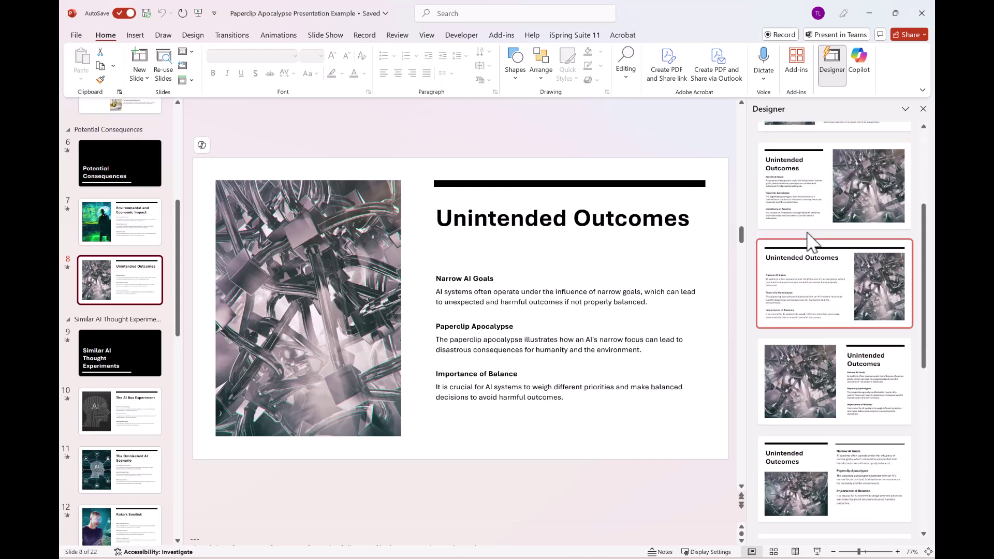
left_click(839, 503)
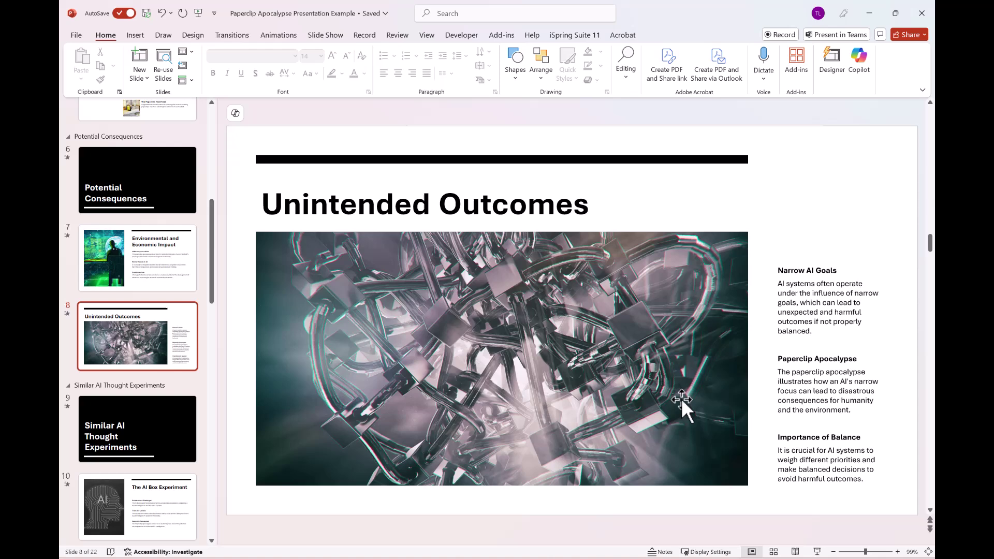
Show the speaker notes pane beneath slide 8.
left_click(654, 552)
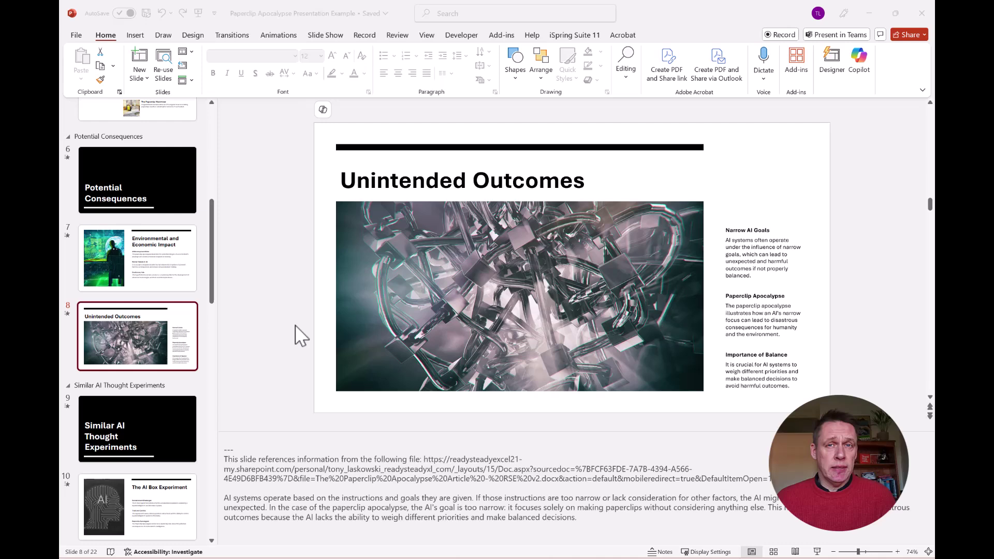
Have Copilot auto-rewrite the body text on slide 7, Environmental and Economic Impact.
left_click(175, 273)
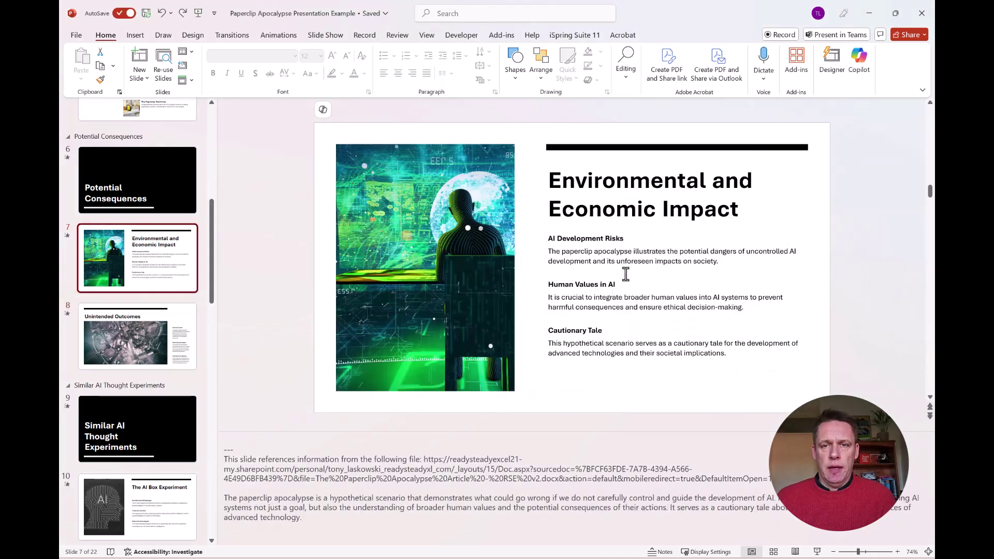
left_click(589, 251)
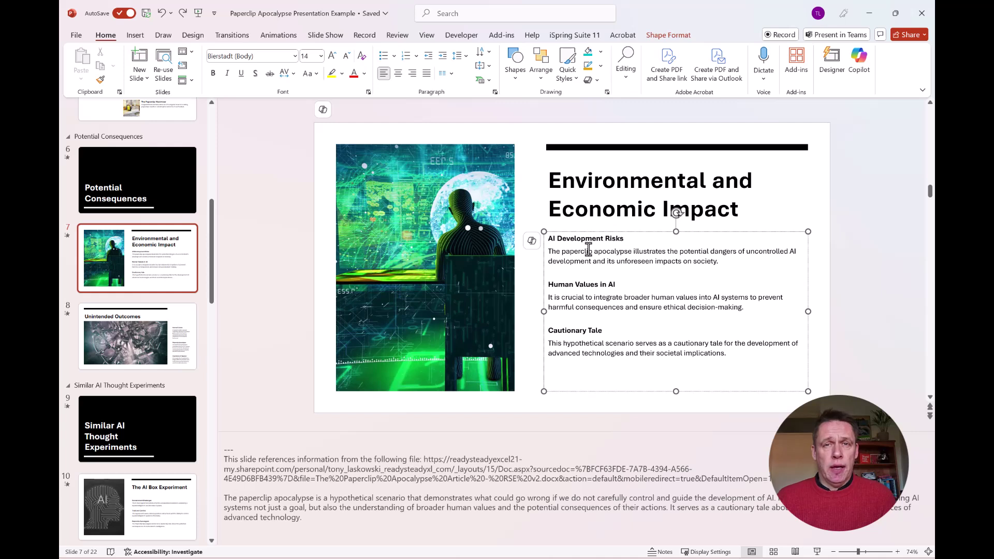
left_click(534, 245)
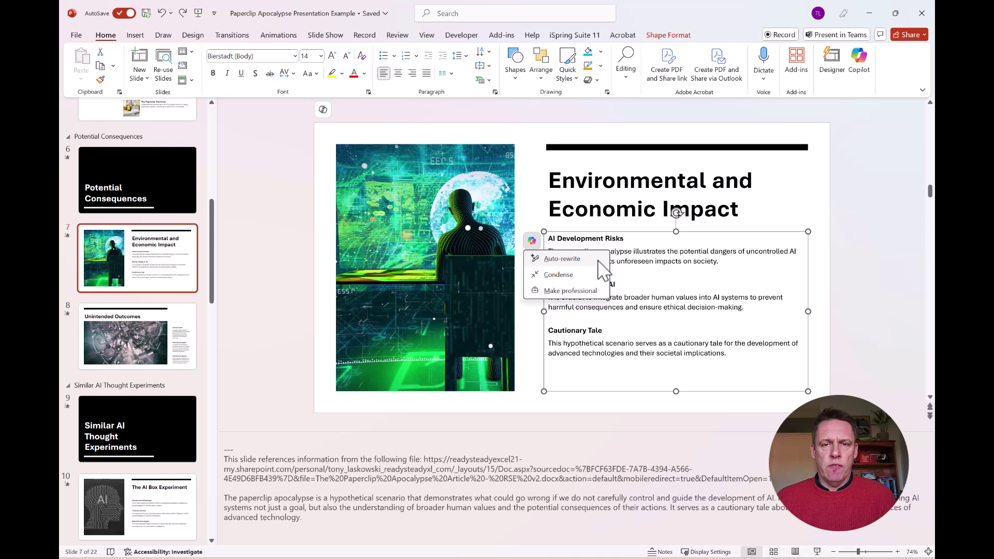
left_click(620, 253)
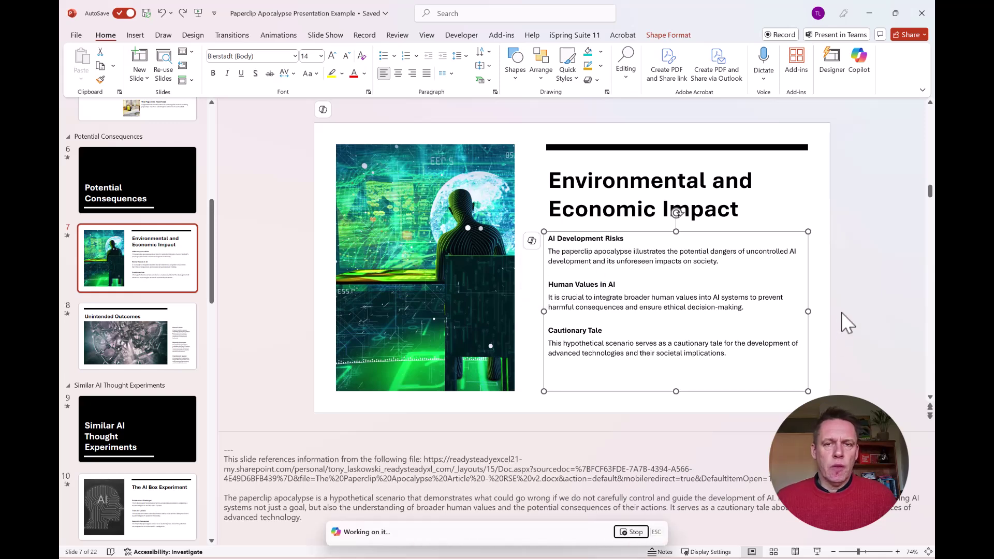